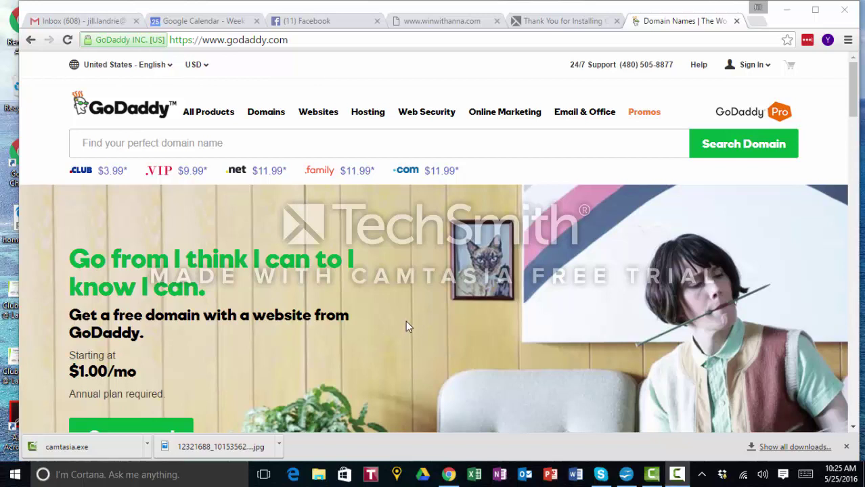
Search for thrivewithjill.com and confirm it is available at $11.99
{"action": "left_click", "coordinate": [334, 143]}
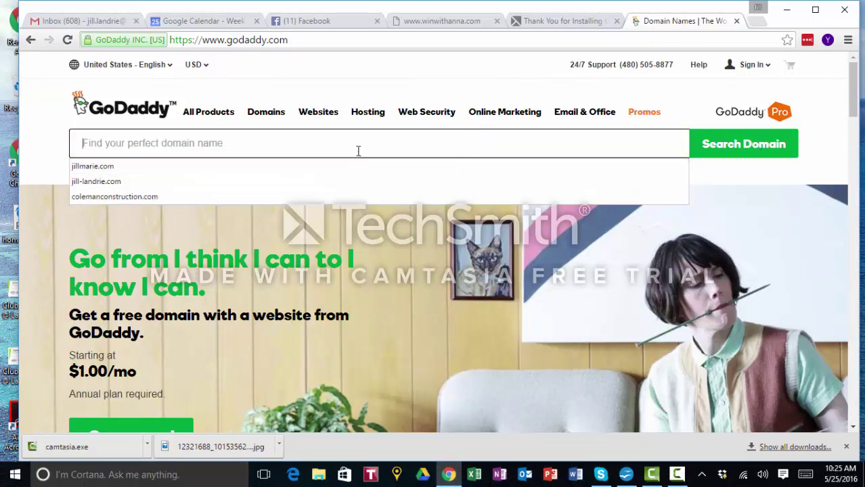
{"action": "type", "text": "thriv"}
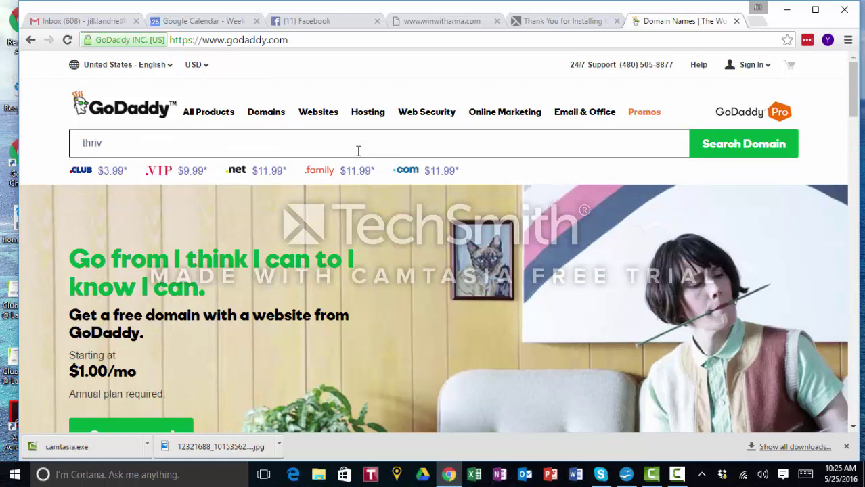
{"action": "type", "text": "ewithjill.com"}
{"action": "key", "text": "Return"}
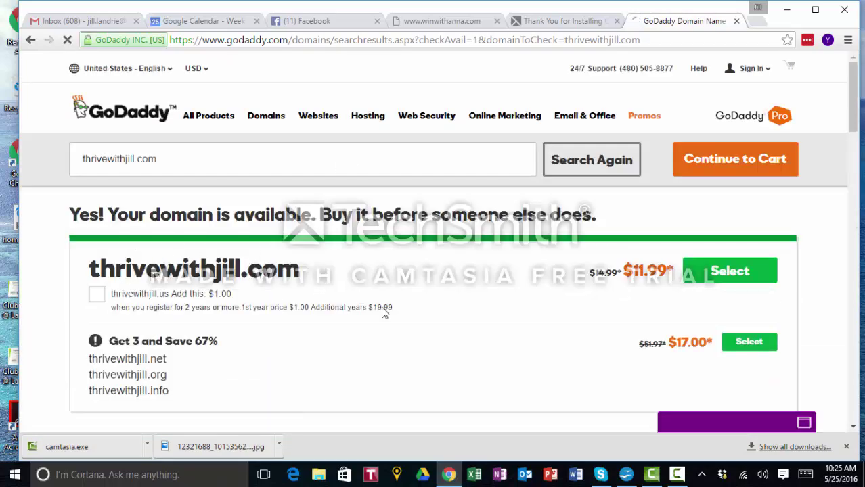
{"action": "scroll", "coordinate": [356, 307], "scroll_direction": "down", "scroll_amount": 2}
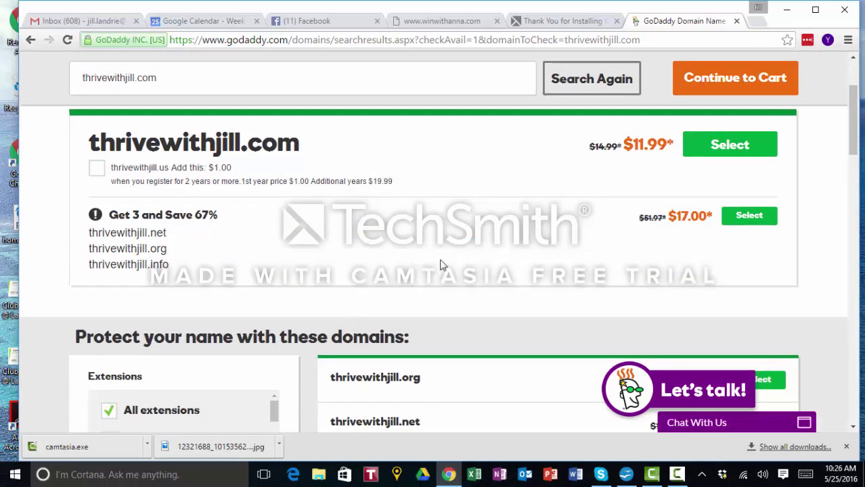
{"action": "scroll", "coordinate": [440, 264], "scroll_direction": "up", "scroll_amount": 2}
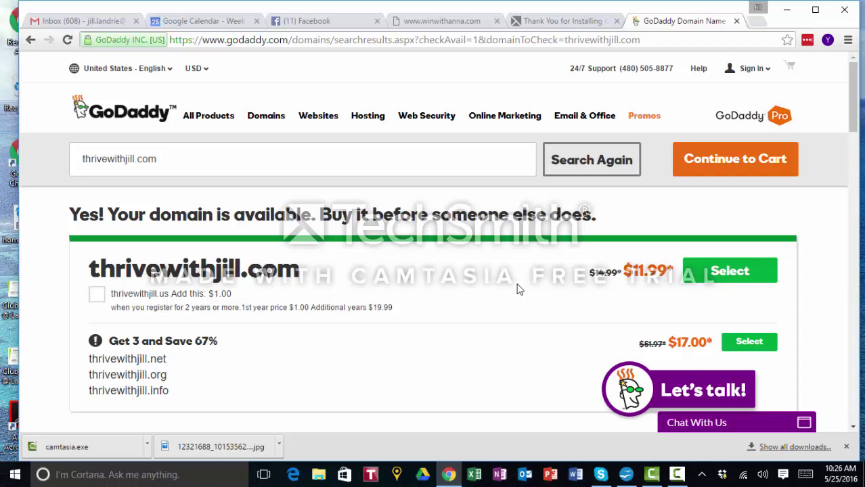
{"action": "scroll", "coordinate": [517, 285], "scroll_direction": "down", "scroll_amount": 2}
{"action": "scroll", "coordinate": [631, 270], "scroll_direction": "up", "scroll_amount": 1}
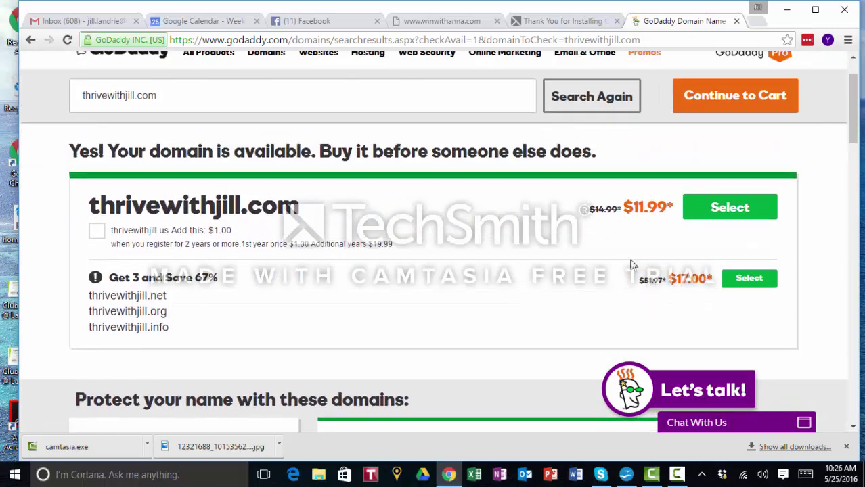
Select thrivewithjill.com for purchase from the search results
{"action": "left_click", "coordinate": [730, 208]}
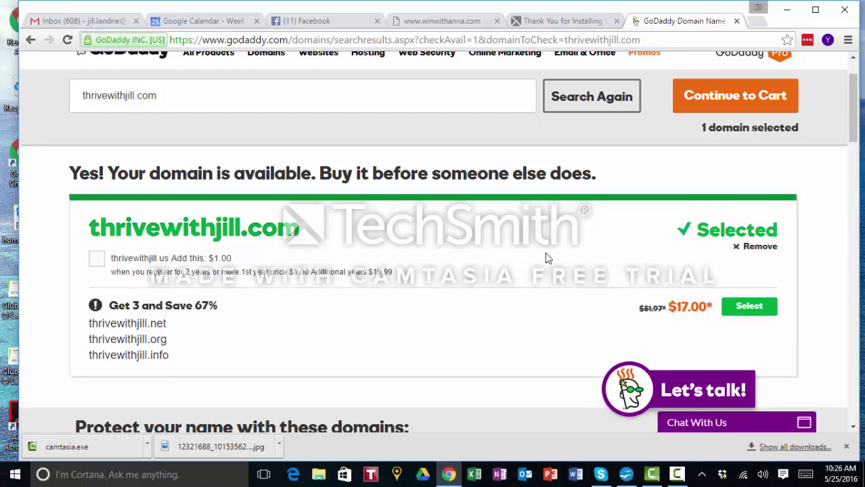
{"action": "scroll", "coordinate": [545, 256], "scroll_direction": "down", "scroll_amount": 4}
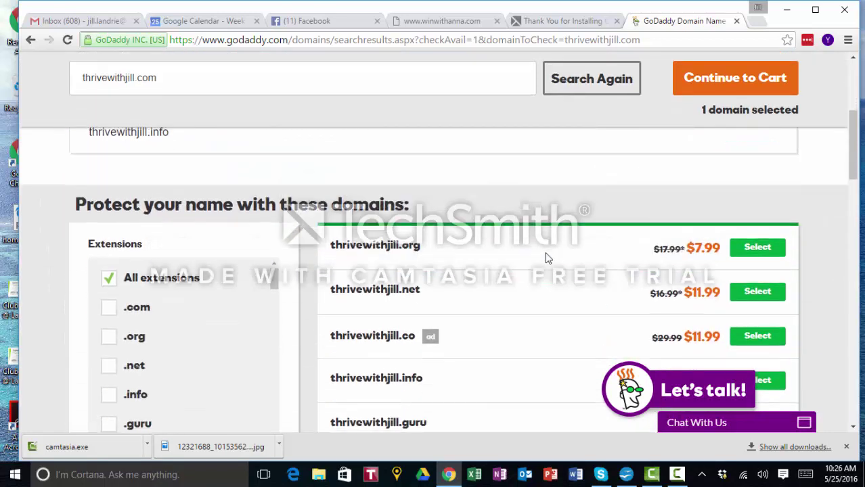
{"action": "scroll", "coordinate": [548, 258], "scroll_direction": "up", "scroll_amount": 5}
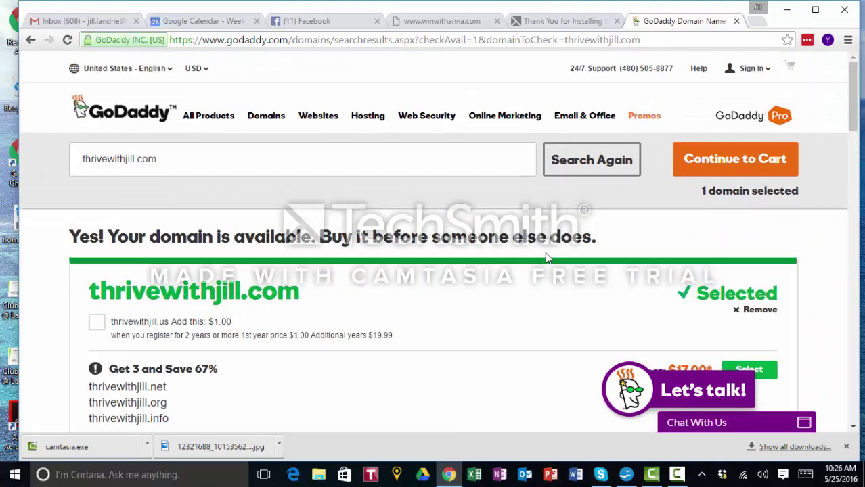
{"action": "scroll", "coordinate": [546, 255], "scroll_direction": "down", "scroll_amount": 1}
Skip the domain add-on offers and continue toward the cart
{"action": "left_click", "coordinate": [756, 96]}
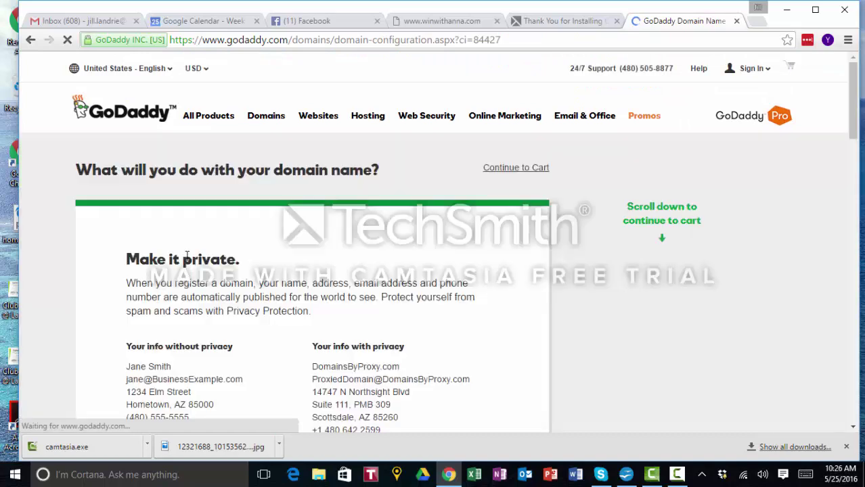
{"action": "scroll", "coordinate": [486, 263], "scroll_direction": "down", "scroll_amount": 1}
{"action": "scroll", "coordinate": [487, 263], "scroll_direction": "down", "scroll_amount": 5}
{"action": "scroll", "coordinate": [527, 266], "scroll_direction": "down", "scroll_amount": 1}
{"action": "scroll", "coordinate": [541, 264], "scroll_direction": "down", "scroll_amount": 5}
{"action": "scroll", "coordinate": [546, 255], "scroll_direction": "down", "scroll_amount": 3}
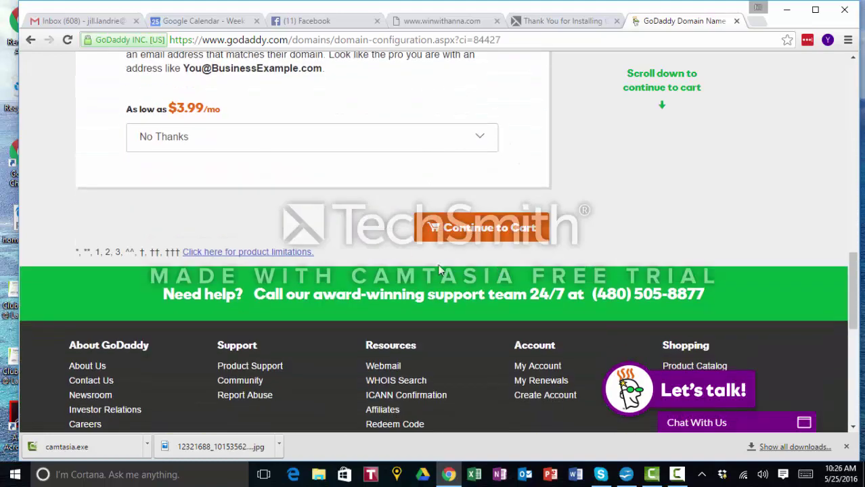
{"action": "left_click", "coordinate": [541, 224]}
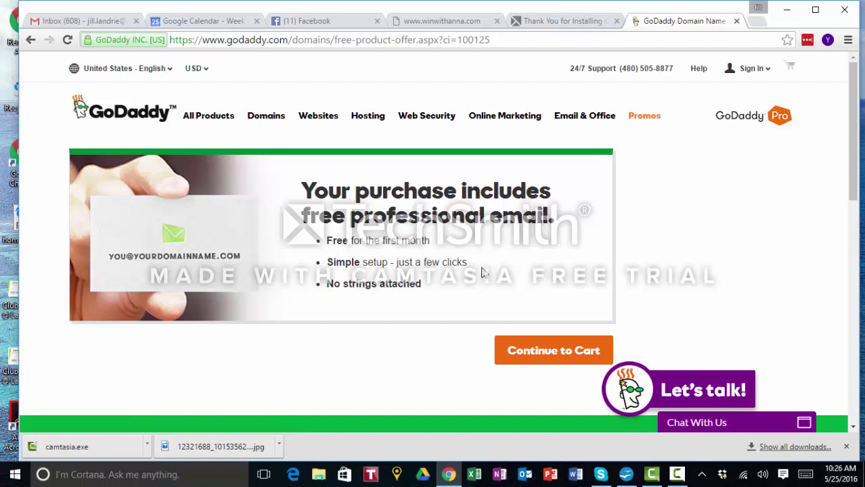
{"action": "scroll", "coordinate": [464, 270], "scroll_direction": "down", "scroll_amount": 2}
Skip the free email offer and set the registration term to 1 Year
{"action": "left_click", "coordinate": [512, 233]}
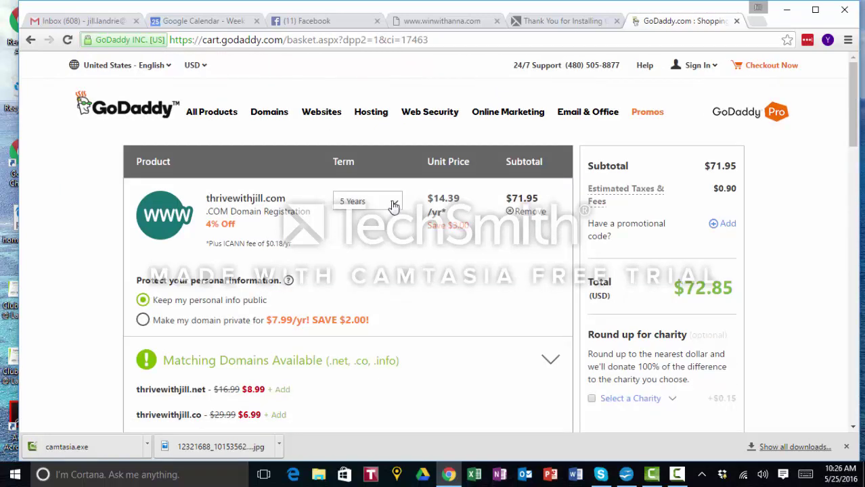
{"action": "left_click", "coordinate": [394, 205]}
{"action": "left_click", "coordinate": [355, 285]}
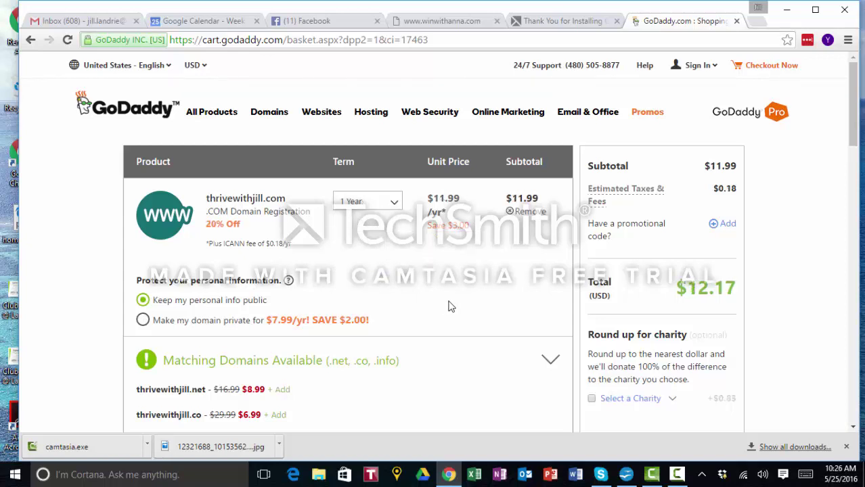
Review the $12.17 cart total and proceed to checkout
{"action": "scroll", "coordinate": [448, 306], "scroll_direction": "down", "scroll_amount": 1}
{"action": "scroll", "coordinate": [447, 307], "scroll_direction": "down", "scroll_amount": 1}
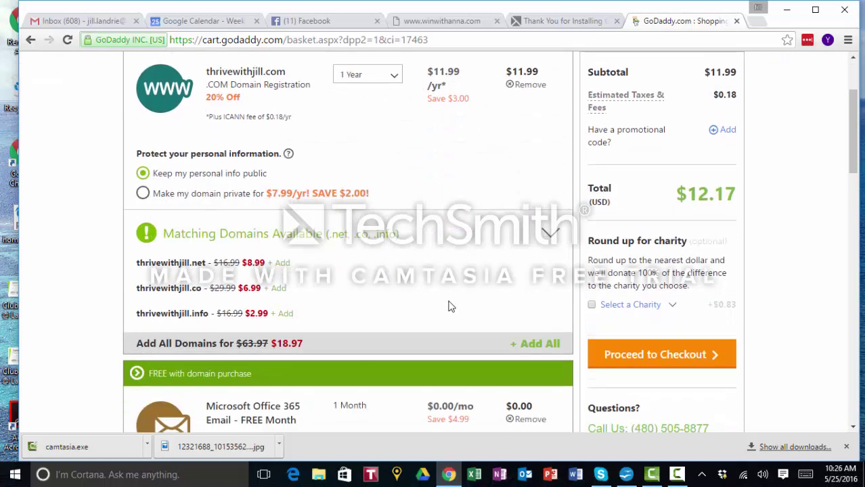
{"action": "scroll", "coordinate": [448, 307], "scroll_direction": "down", "scroll_amount": 4}
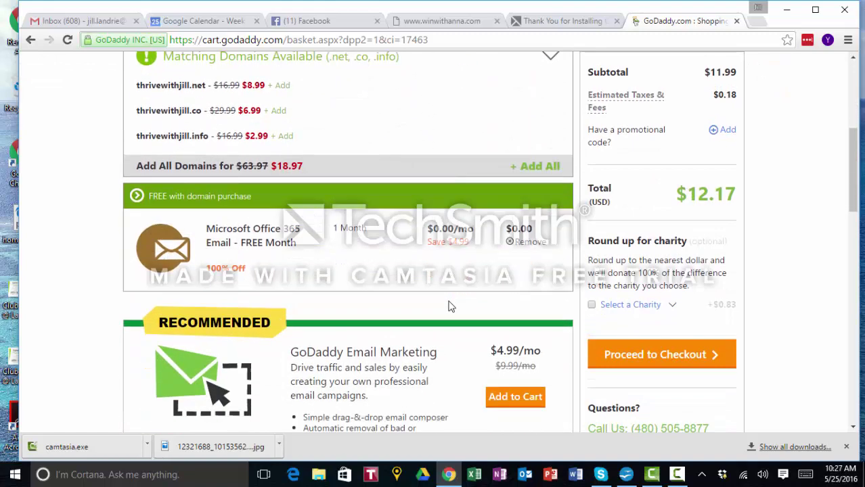
{"action": "scroll", "coordinate": [448, 306], "scroll_direction": "down", "scroll_amount": 2}
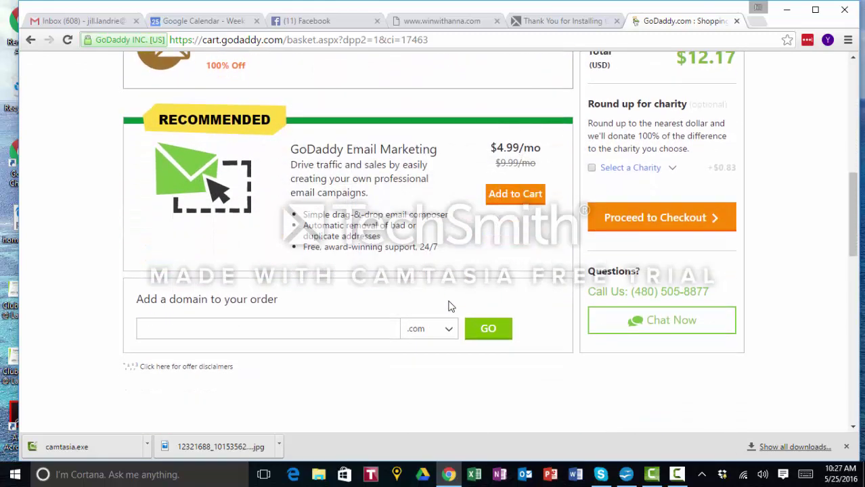
{"action": "scroll", "coordinate": [664, 267], "scroll_direction": "up", "scroll_amount": 2}
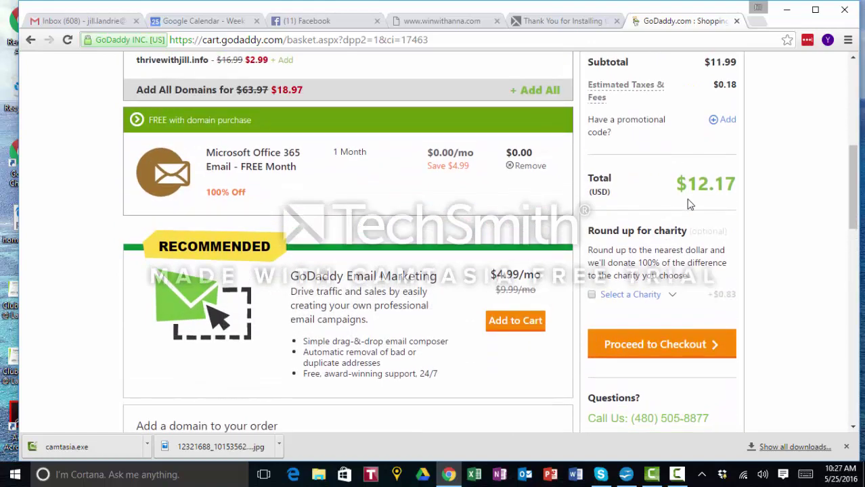
{"action": "left_click", "coordinate": [647, 345]}
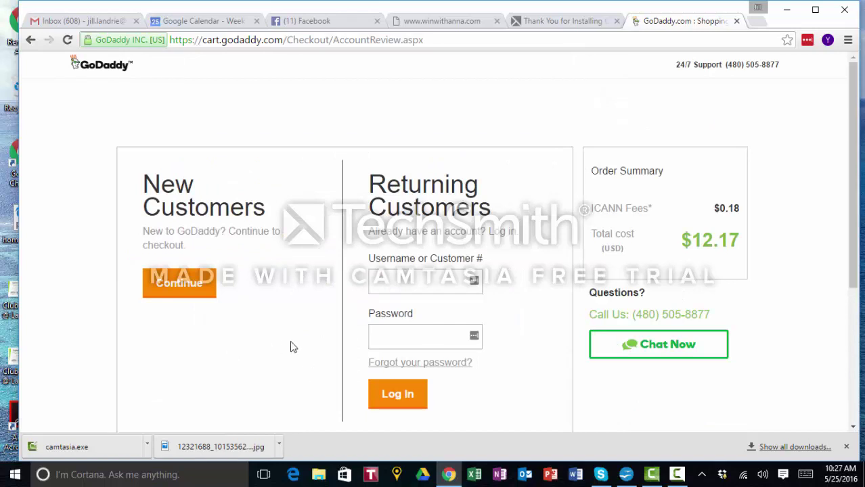
In Gmail, search 'godaddy' and open the April account summary email
{"action": "left_click", "coordinate": [73, 21]}
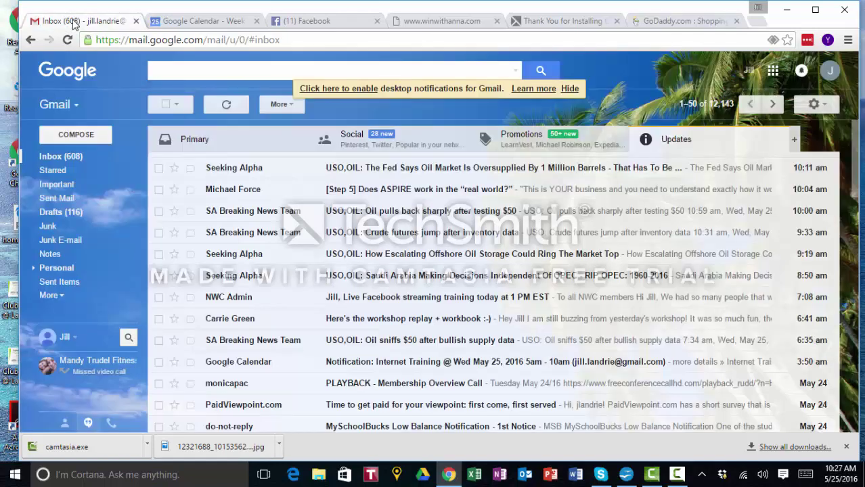
{"action": "left_click", "coordinate": [217, 70]}
{"action": "type", "text": "godaddy"}
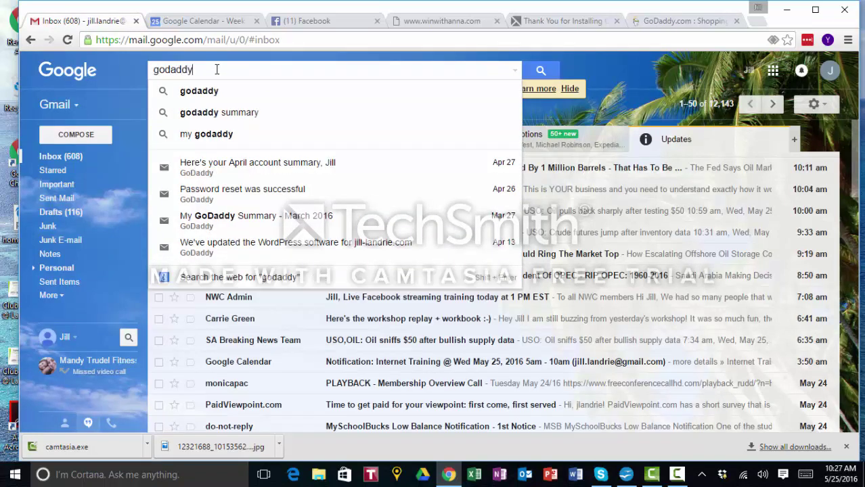
{"action": "key", "text": "Return"}
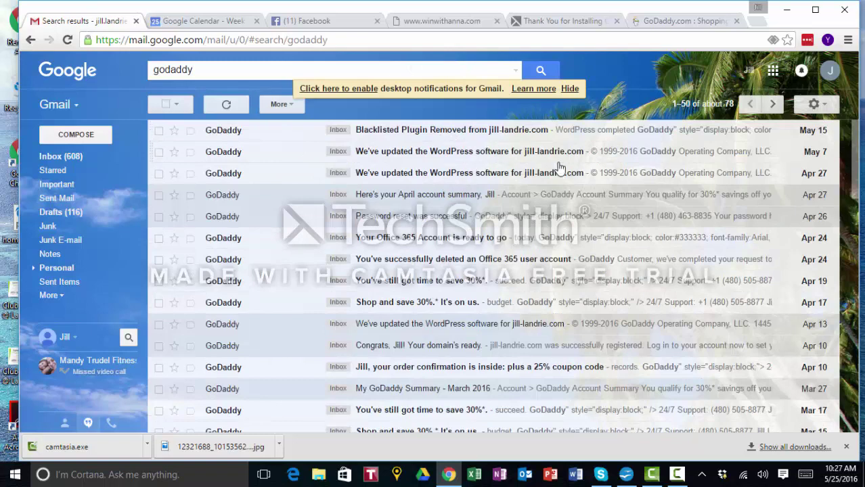
{"action": "left_click", "coordinate": [422, 199]}
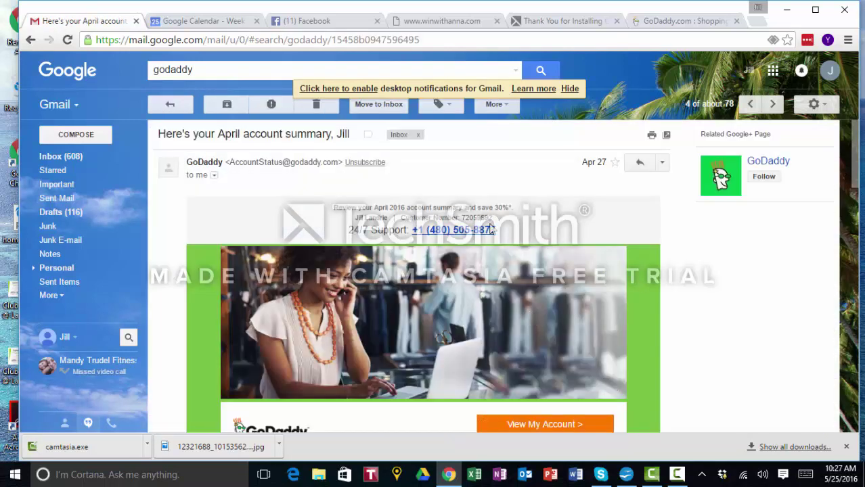
Copy the customer number and return to the GoDaddy sign-in's username field
{"action": "left_click_drag", "start_coordinate": [492, 218], "coordinate": [463, 218]}
{"action": "right_click", "coordinate": [463, 218]}
{"action": "left_click", "coordinate": [487, 226]}
{"action": "left_click", "coordinate": [675, 25]}
{"action": "left_click", "coordinate": [421, 283]}
Sign in at checkout using the customer number and the account password
{"action": "right_click", "coordinate": [419, 281]}
{"action": "left_click", "coordinate": [480, 166]}
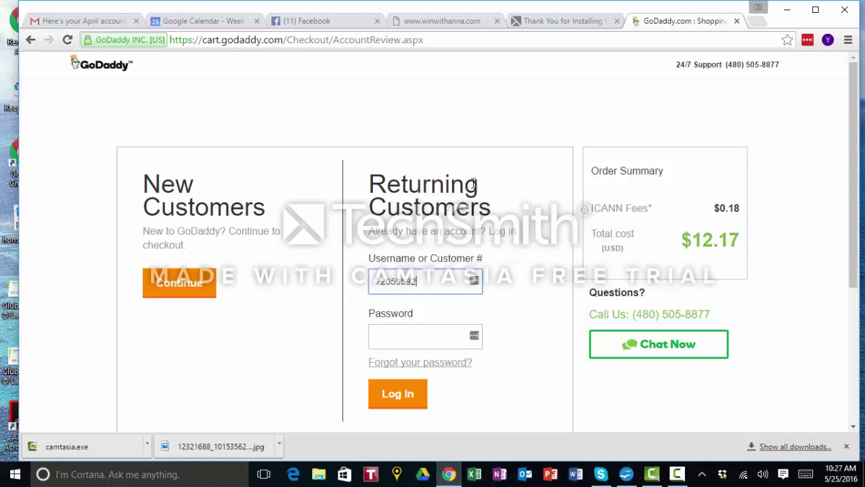
{"action": "left_click", "coordinate": [405, 331]}
{"action": "type", "text": "•••••••••"}
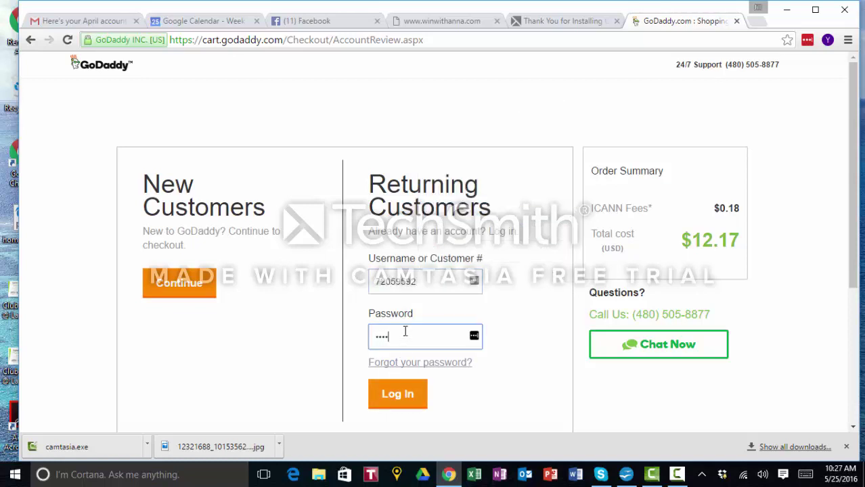
{"action": "left_click", "coordinate": [404, 399]}
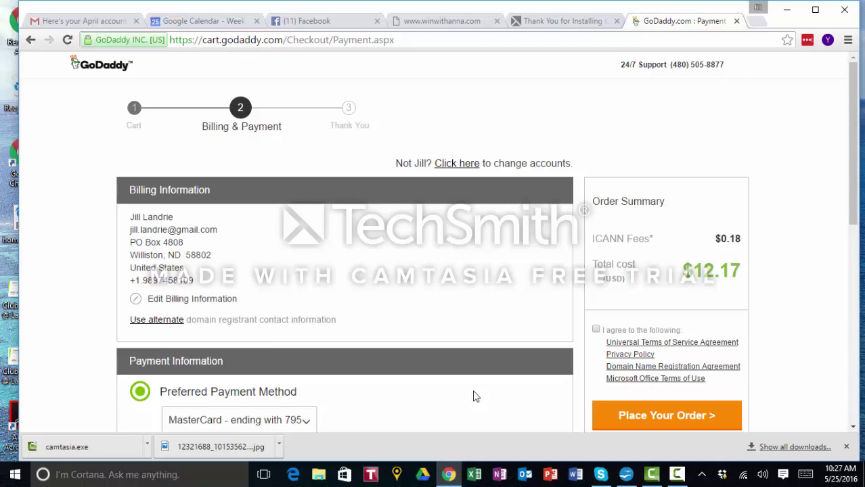
Accept the terms of service and place the $12.17 order
{"action": "scroll", "coordinate": [474, 396], "scroll_direction": "down", "scroll_amount": 3}
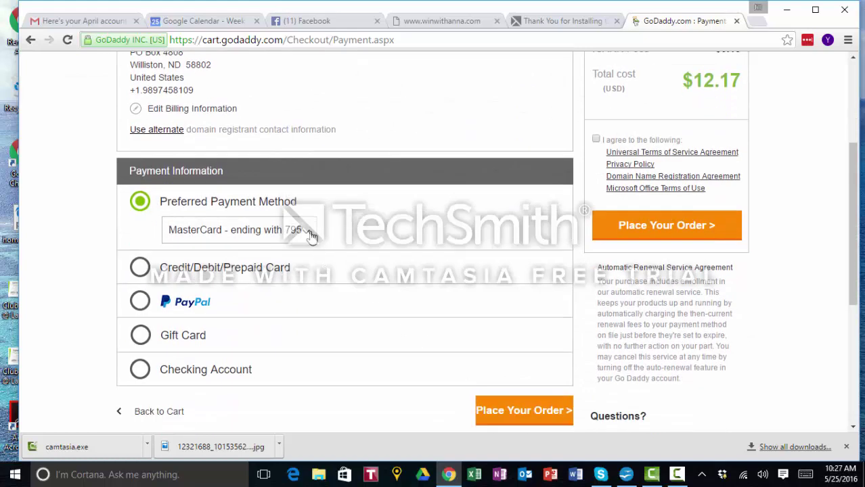
{"action": "scroll", "coordinate": [318, 251], "scroll_direction": "down", "scroll_amount": 1}
{"action": "left_click", "coordinate": [525, 354]}
{"action": "scroll", "coordinate": [358, 389], "scroll_direction": "up", "scroll_amount": 2}
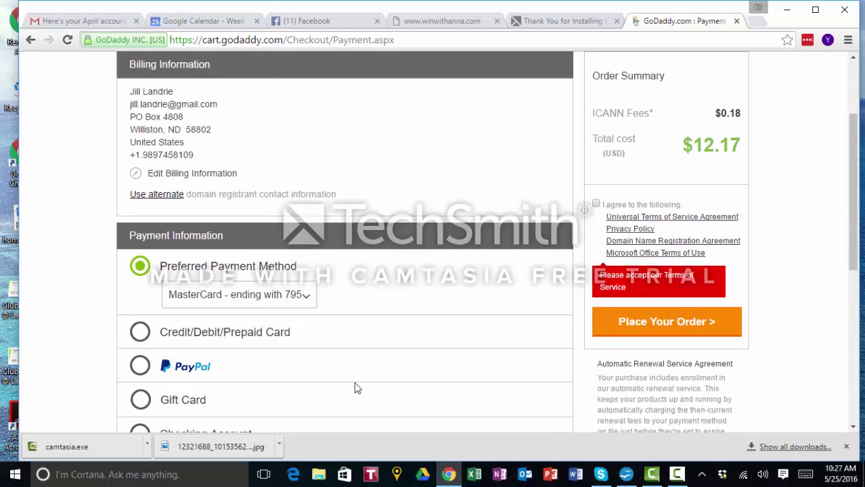
{"action": "left_click", "coordinate": [595, 204]}
{"action": "left_click", "coordinate": [655, 291]}
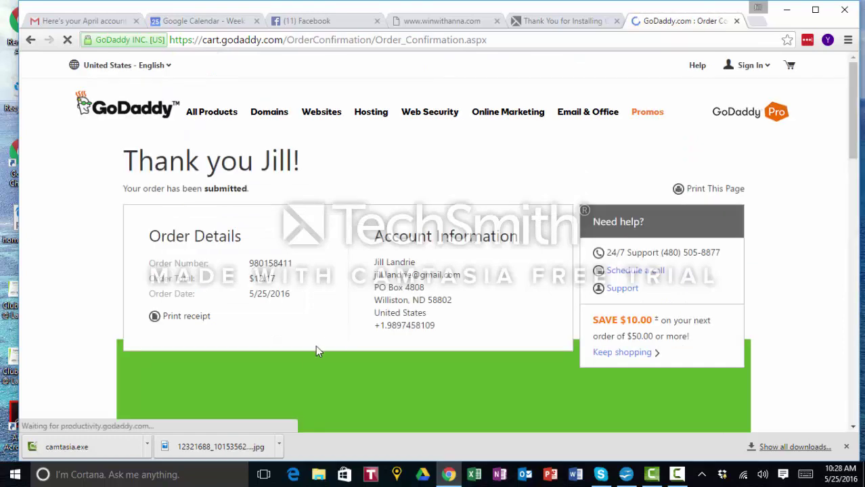
Review the order confirmation, then go to the My Domains list
{"action": "scroll", "coordinate": [307, 331], "scroll_direction": "down", "scroll_amount": 3}
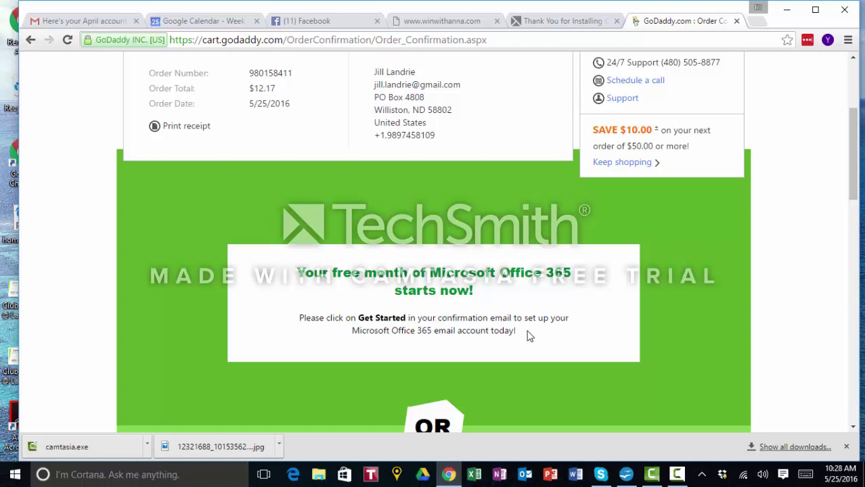
{"action": "scroll", "coordinate": [529, 336], "scroll_direction": "down", "scroll_amount": 4}
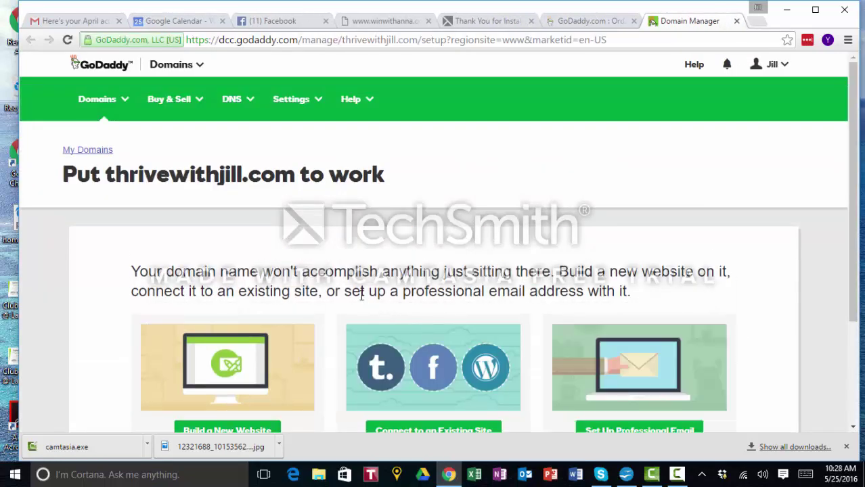
{"action": "scroll", "coordinate": [341, 297], "scroll_direction": "down", "scroll_amount": 3}
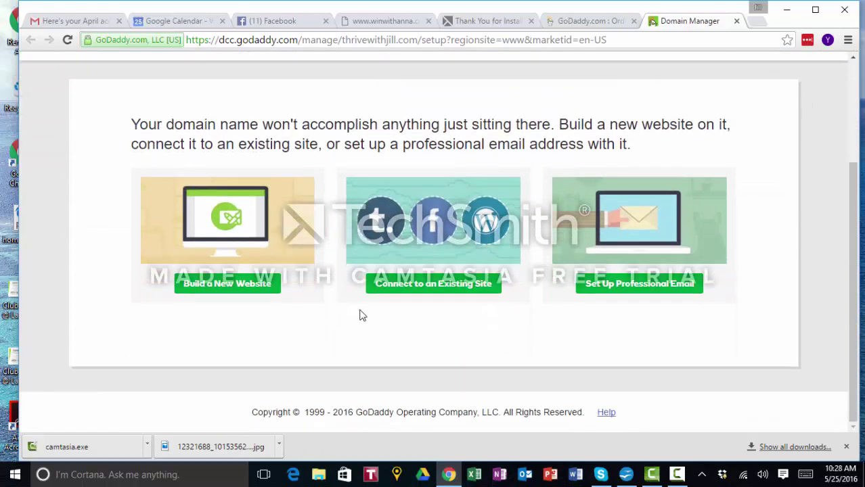
{"action": "scroll", "coordinate": [376, 352], "scroll_direction": "up", "scroll_amount": 3}
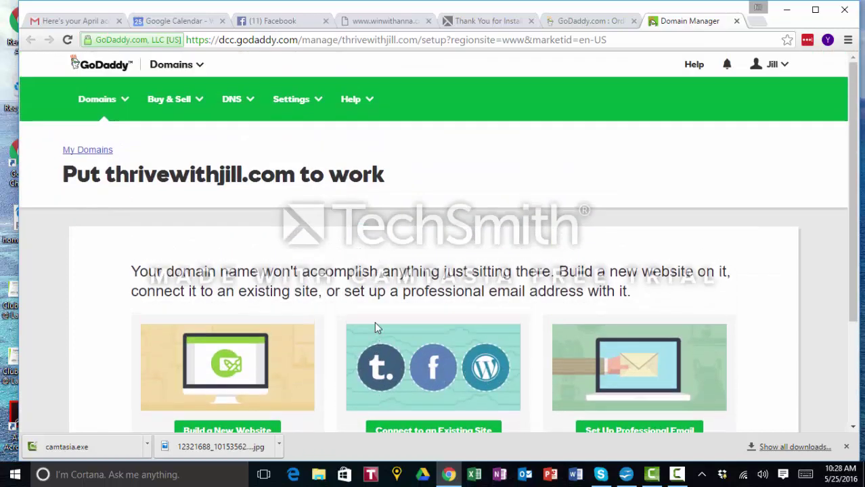
{"action": "left_click", "coordinate": [105, 150]}
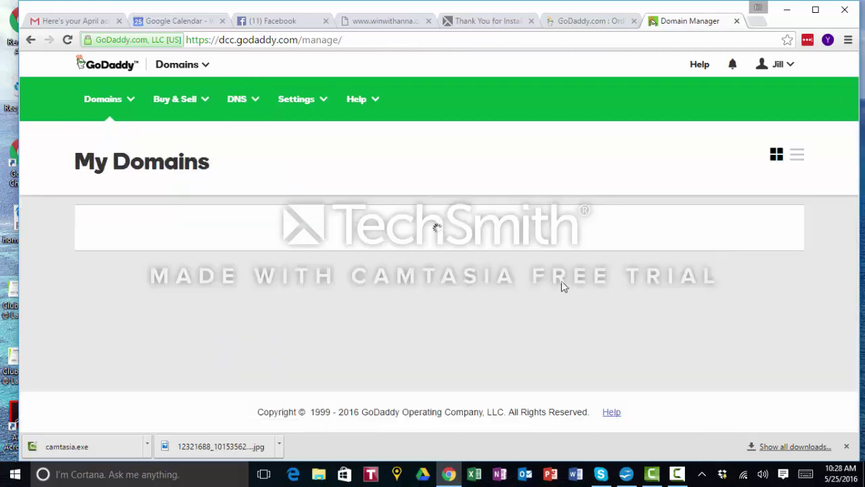
View the Use My Domain setup options for thrivewithjill.com, then return to My Domains
{"action": "scroll", "coordinate": [457, 313], "scroll_direction": "down", "scroll_amount": 1}
{"action": "scroll", "coordinate": [457, 317], "scroll_direction": "down", "scroll_amount": 5}
{"action": "scroll", "coordinate": [456, 317], "scroll_direction": "down", "scroll_amount": 3}
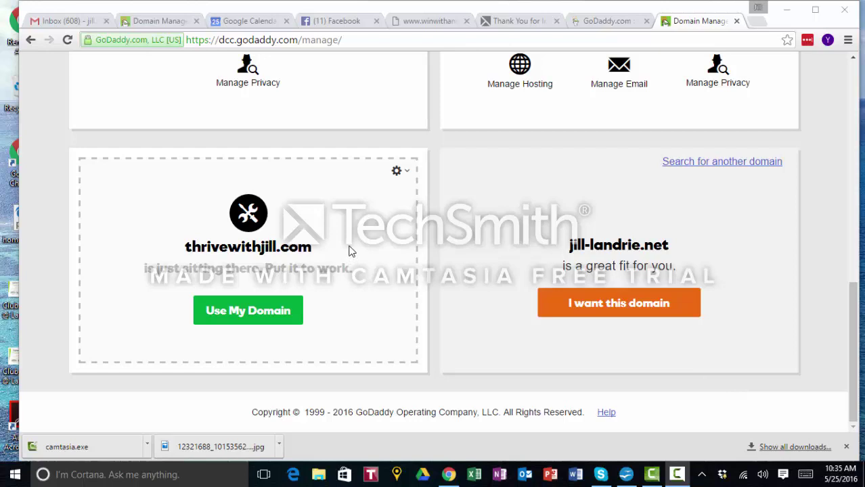
{"action": "left_click", "coordinate": [268, 313]}
{"action": "scroll", "coordinate": [312, 334], "scroll_direction": "down", "scroll_amount": 3}
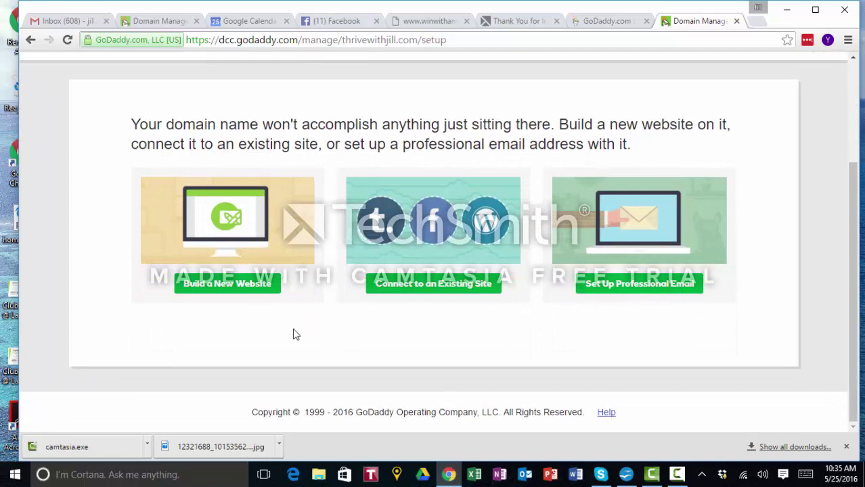
{"action": "scroll", "coordinate": [249, 330], "scroll_direction": "up", "scroll_amount": 5}
{"action": "left_click", "coordinate": [94, 151]}
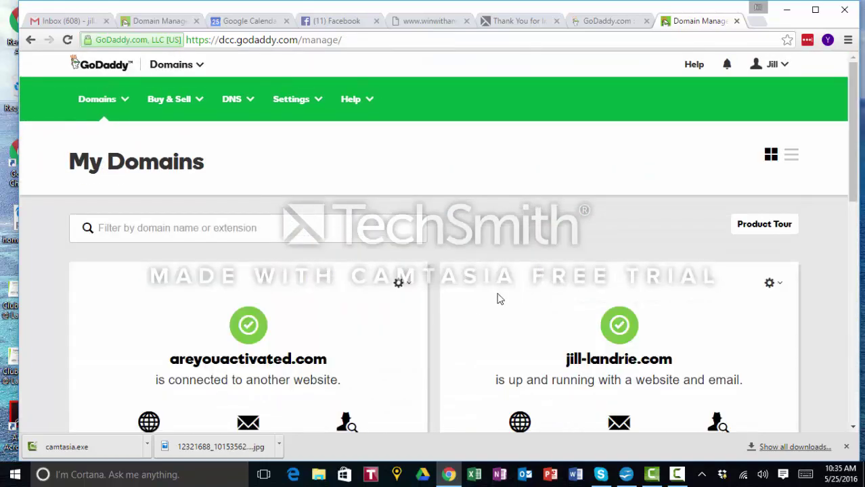
{"action": "scroll", "coordinate": [458, 311], "scroll_direction": "down", "scroll_amount": 8}
{"action": "scroll", "coordinate": [447, 315], "scroll_direction": "down", "scroll_amount": 1}
Open Domain settings for thrivewithjill.com and review auto-renew on 05/25/2017 and domain lock
{"action": "left_click", "coordinate": [400, 172]}
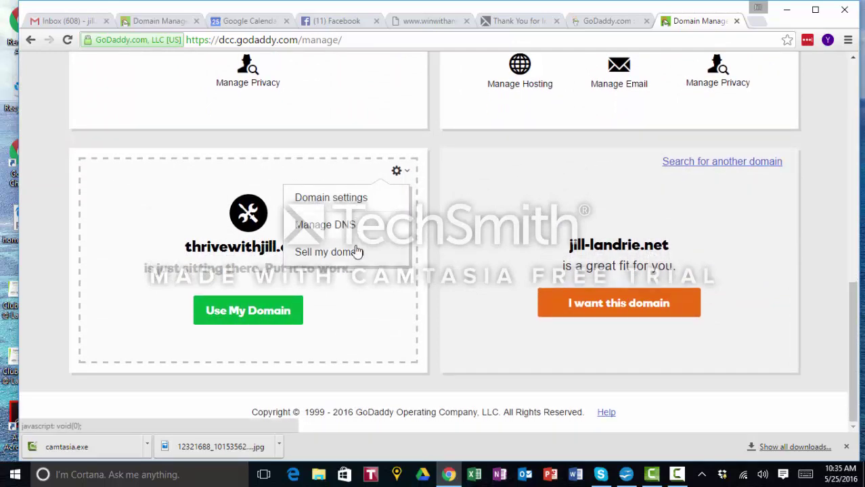
{"action": "left_click", "coordinate": [352, 204]}
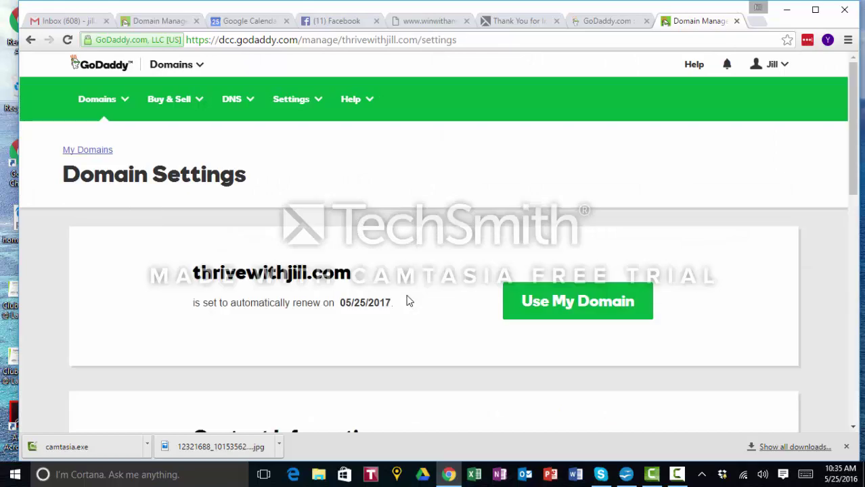
{"action": "scroll", "coordinate": [407, 297], "scroll_direction": "down", "scroll_amount": 4}
{"action": "scroll", "coordinate": [407, 300], "scroll_direction": "down", "scroll_amount": 5}
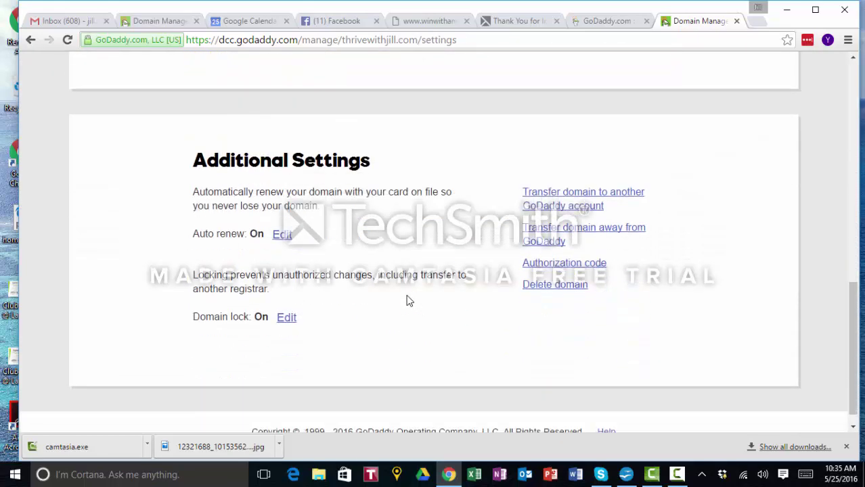
{"action": "scroll", "coordinate": [624, 306], "scroll_direction": "down", "scroll_amount": 1}
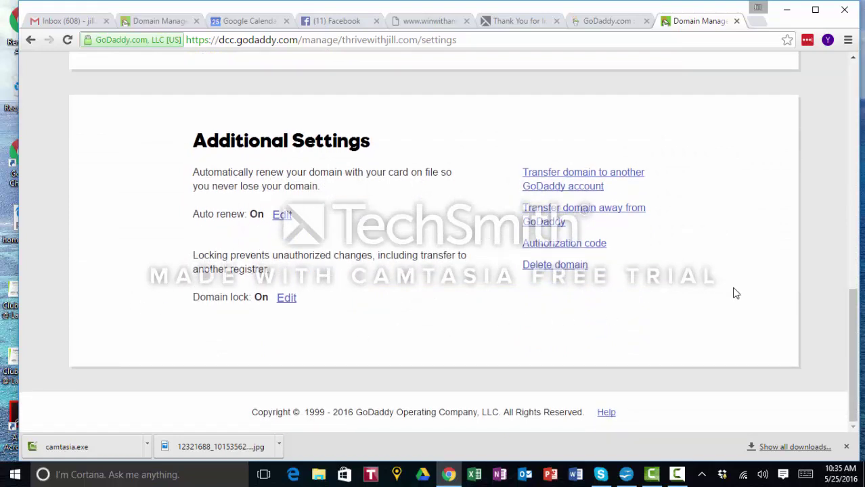
{"action": "scroll", "coordinate": [736, 293], "scroll_direction": "up", "scroll_amount": 1}
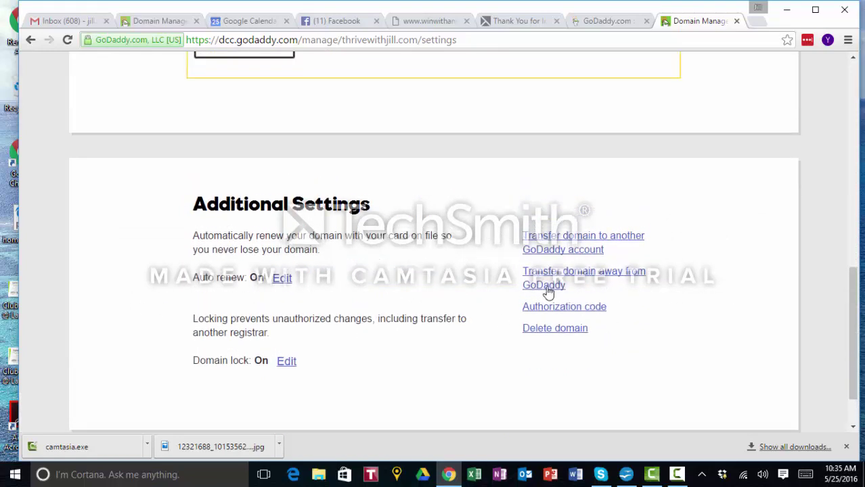
{"action": "scroll", "coordinate": [679, 278], "scroll_direction": "up", "scroll_amount": 1}
{"action": "scroll", "coordinate": [680, 283], "scroll_direction": "up", "scroll_amount": 1}
{"action": "scroll", "coordinate": [679, 281], "scroll_direction": "up", "scroll_amount": 5}
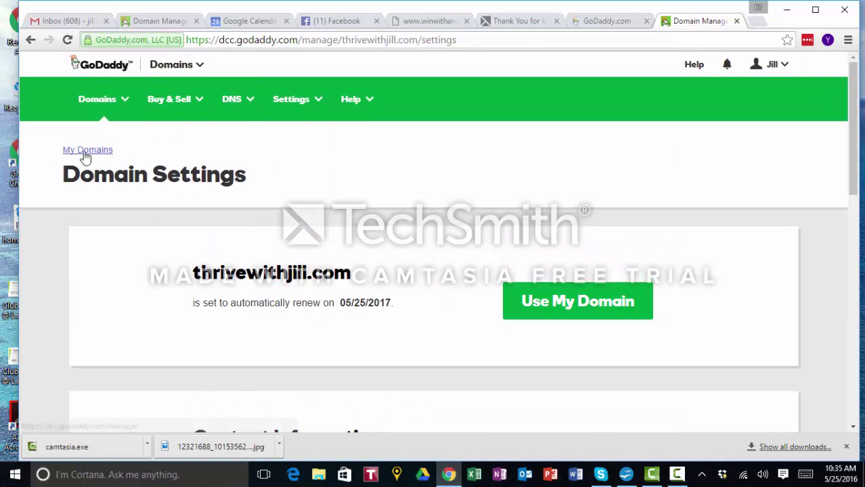
Open Manage DNS for thrivewithjill.com from My Domains and browse its records
{"action": "left_click", "coordinate": [85, 152]}
{"action": "scroll", "coordinate": [353, 295], "scroll_direction": "down", "scroll_amount": 5}
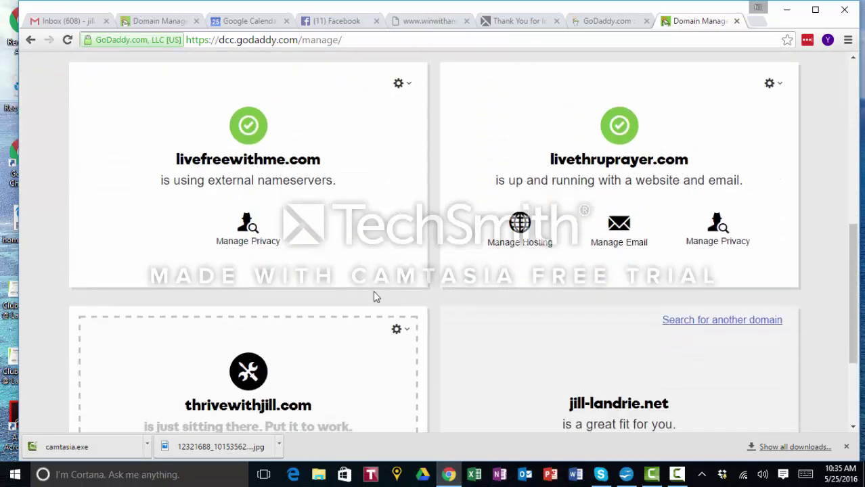
{"action": "scroll", "coordinate": [392, 306], "scroll_direction": "down", "scroll_amount": 3}
{"action": "left_click", "coordinate": [401, 172]}
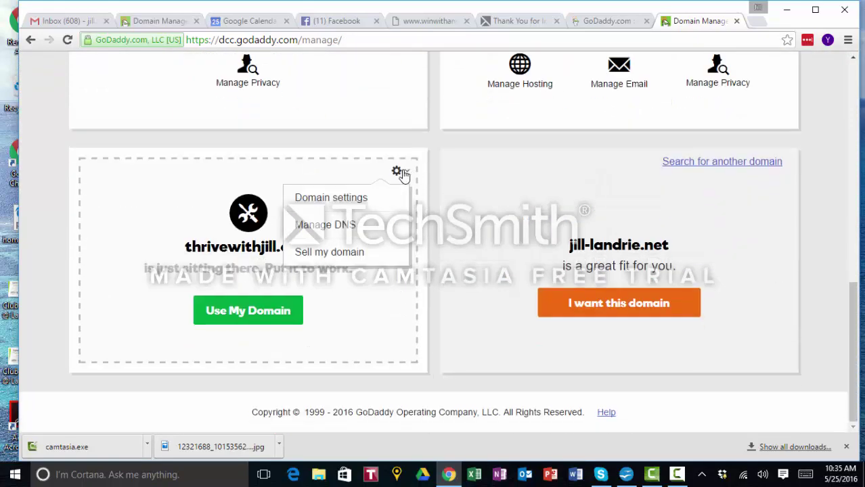
{"action": "left_click", "coordinate": [366, 226]}
{"action": "scroll", "coordinate": [369, 230], "scroll_direction": "down", "scroll_amount": 4}
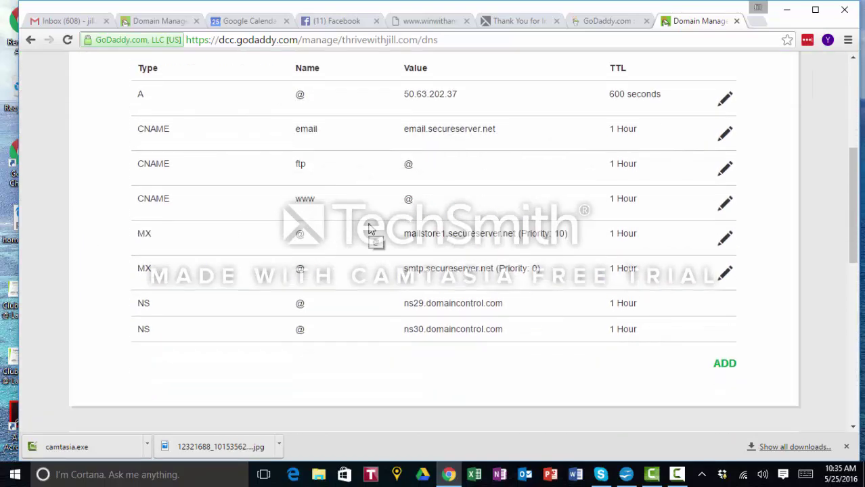
{"action": "scroll", "coordinate": [368, 231], "scroll_direction": "down", "scroll_amount": 6}
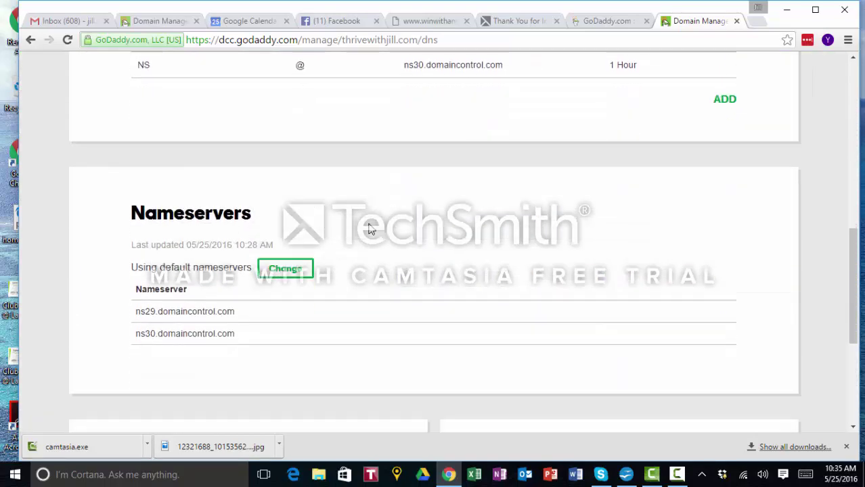
{"action": "scroll", "coordinate": [369, 230], "scroll_direction": "down", "scroll_amount": 1}
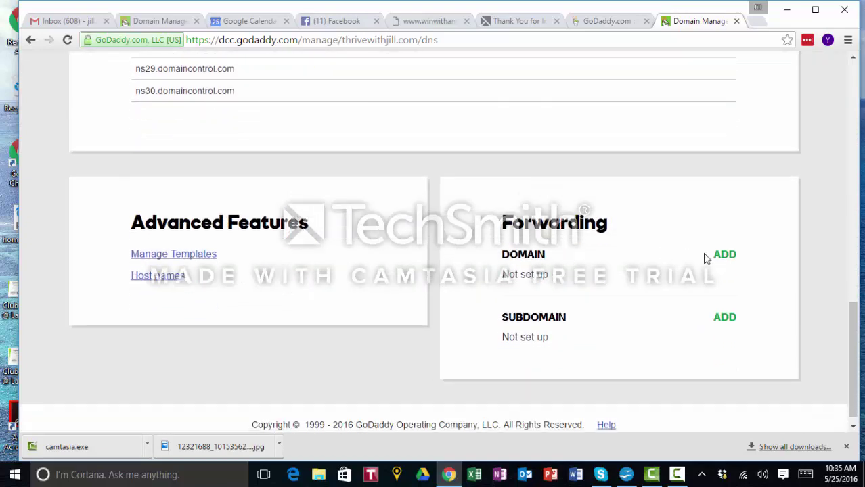
{"action": "scroll", "coordinate": [233, 256], "scroll_direction": "up", "scroll_amount": 12}
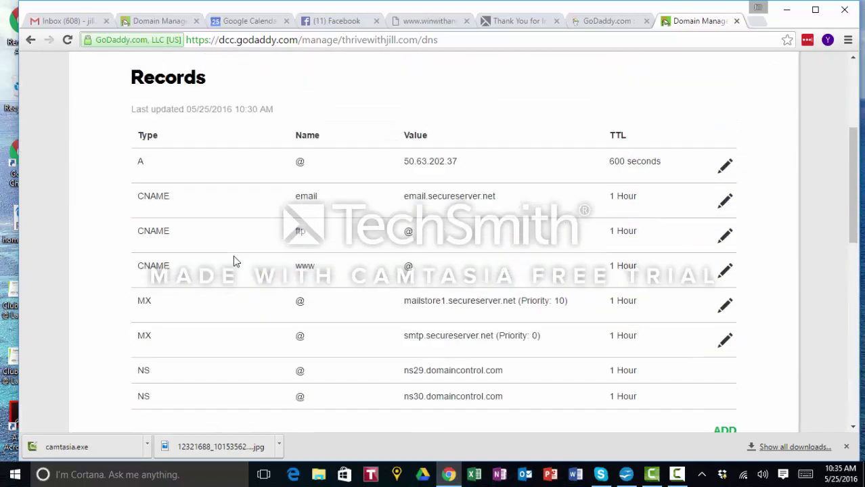
Reopen the thrivewithjill.com DNS page and scroll down to the Forwarding section
{"action": "left_click", "coordinate": [92, 150]}
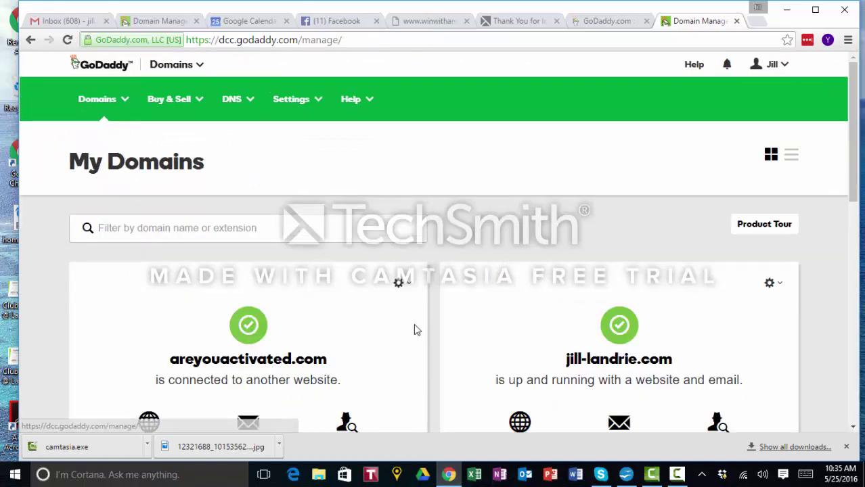
{"action": "scroll", "coordinate": [421, 291], "scroll_direction": "down", "scroll_amount": 2}
{"action": "scroll", "coordinate": [421, 296], "scroll_direction": "down", "scroll_amount": 6}
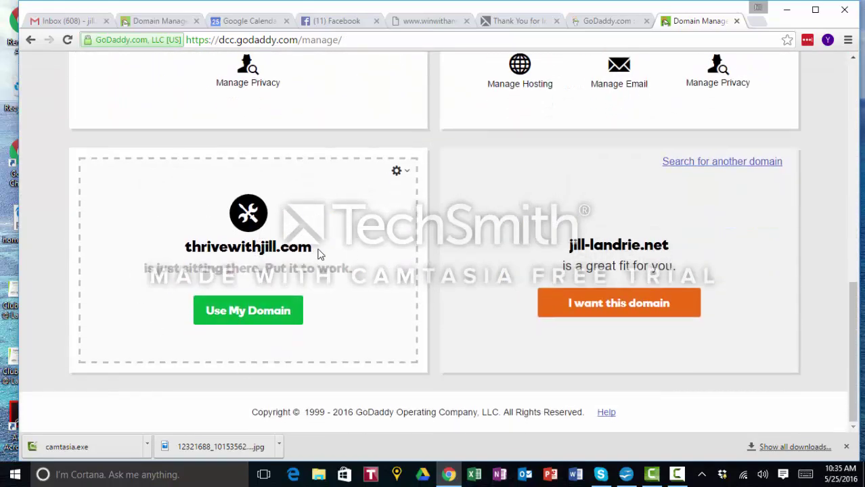
{"action": "left_click", "coordinate": [404, 173]}
{"action": "left_click", "coordinate": [362, 222]}
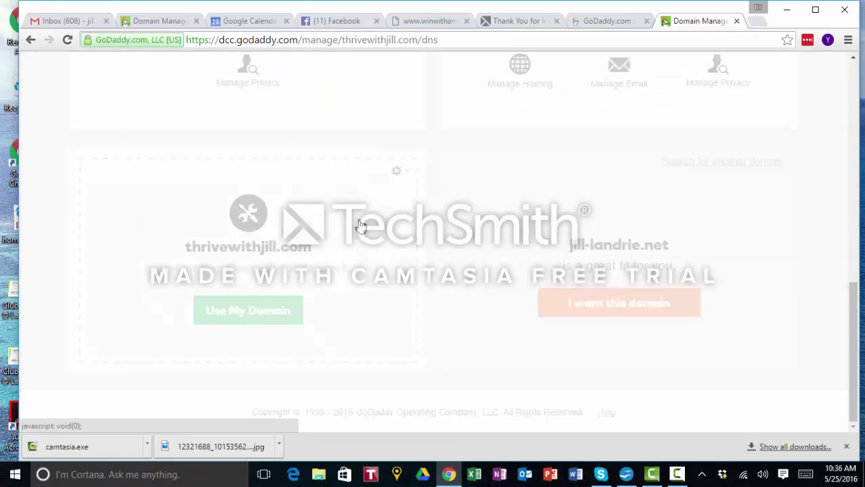
{"action": "scroll", "coordinate": [568, 240], "scroll_direction": "down", "scroll_amount": 10}
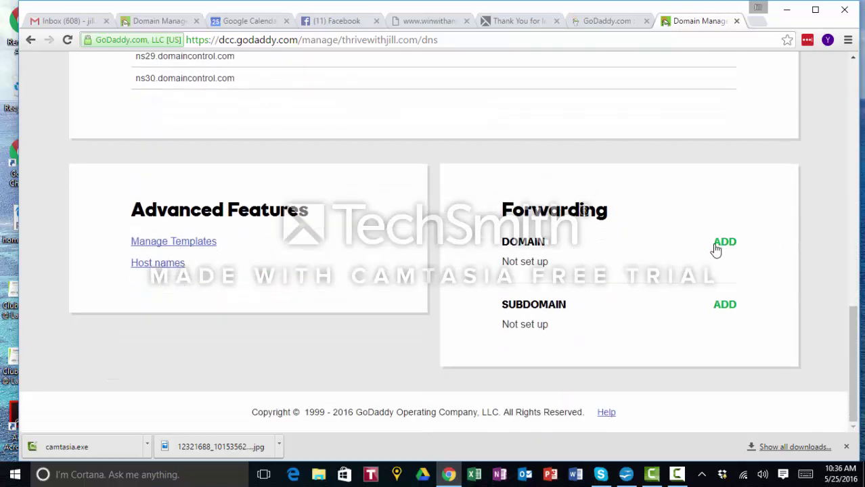
Add domain forwarding to bodybythrive.le-vel.com, keeping Permanent (301) and Forward only
{"action": "left_click", "coordinate": [725, 243]}
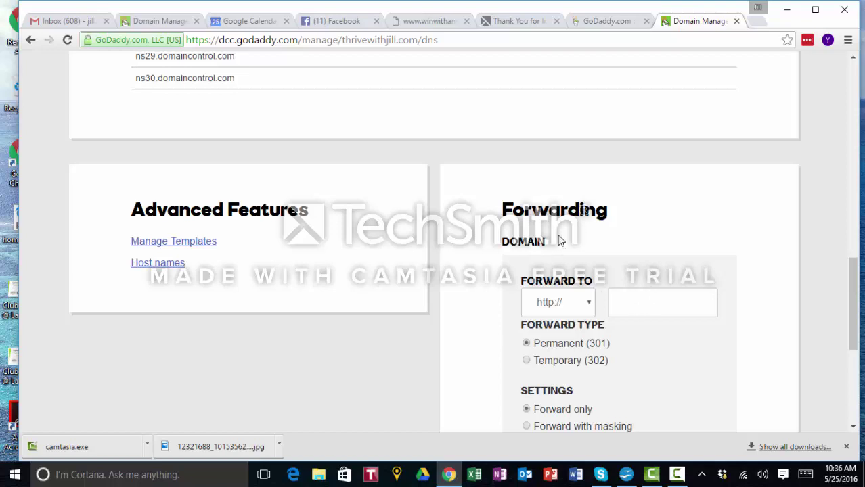
{"action": "left_click", "coordinate": [658, 302]}
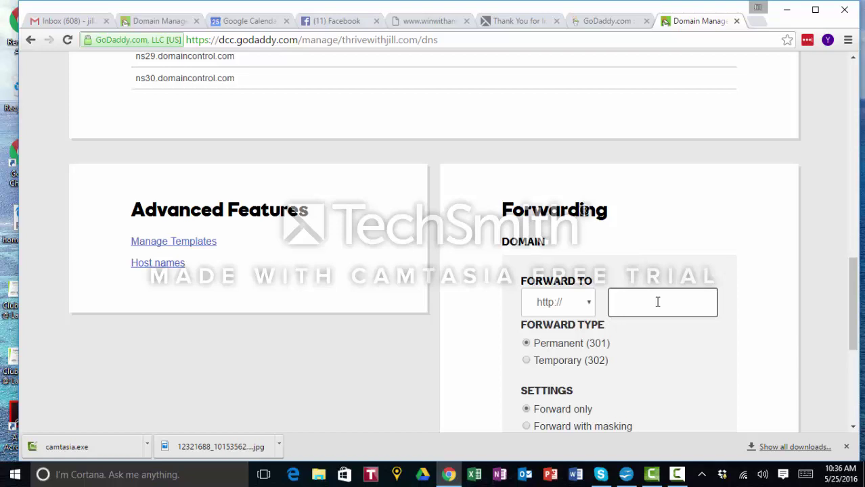
{"action": "type", "text": "body"}
{"action": "type", "text": "bythrive"}
{"action": "type", "text": ".le-vel"}
{"action": "type", "text": ".com"}
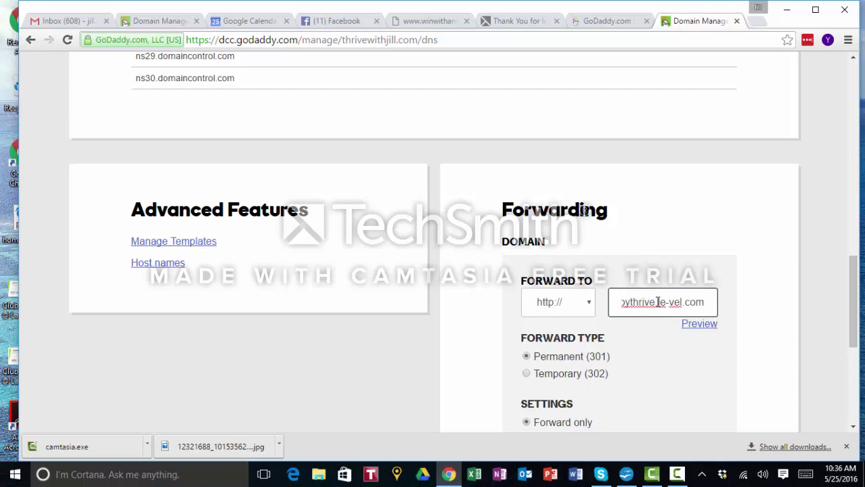
{"action": "scroll", "coordinate": [661, 370], "scroll_direction": "down", "scroll_amount": 2}
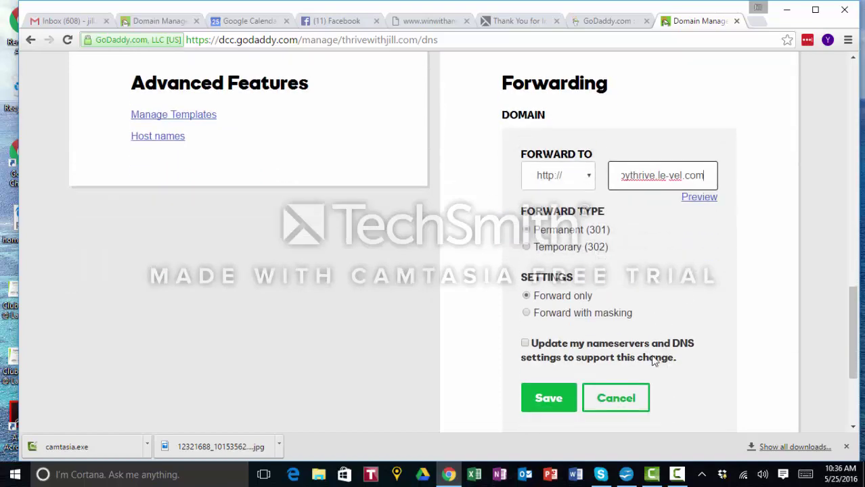
Preview bodybythrive.le-vel.com in a new tab to confirm the Thrive site loads
{"action": "left_click", "coordinate": [699, 199]}
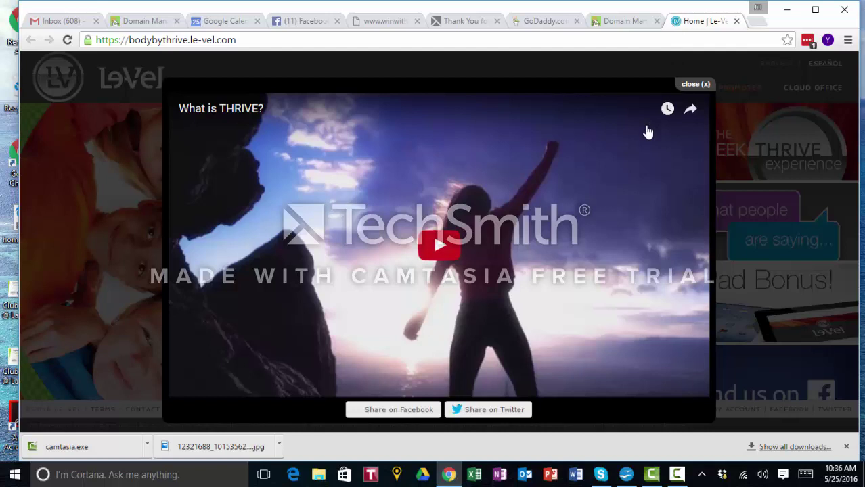
{"action": "left_click", "coordinate": [629, 25]}
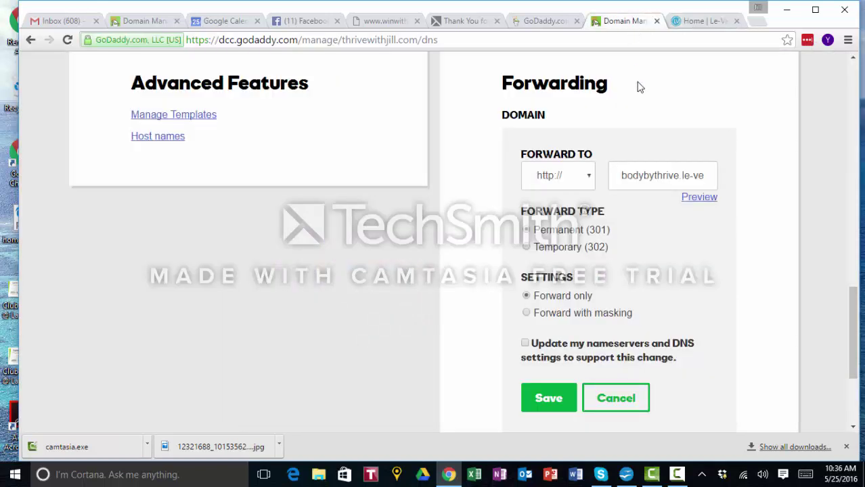
{"action": "left_click", "coordinate": [548, 400]}
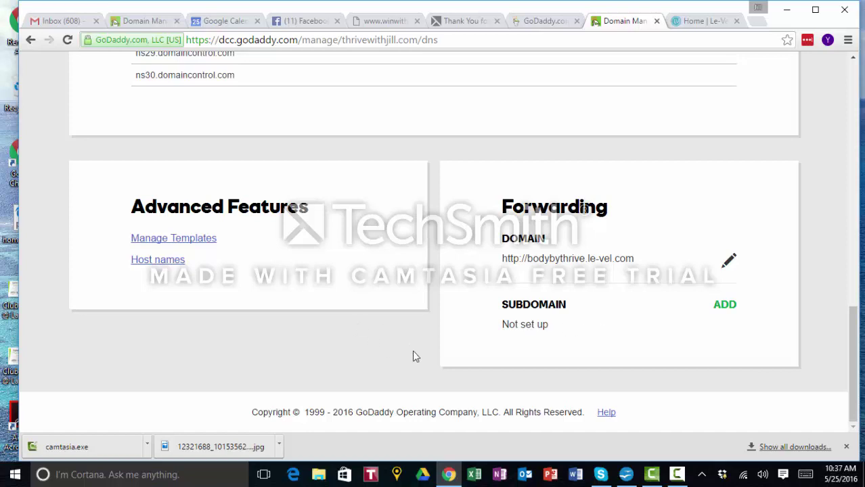
{"action": "scroll", "coordinate": [415, 356], "scroll_direction": "up", "scroll_amount": 5}
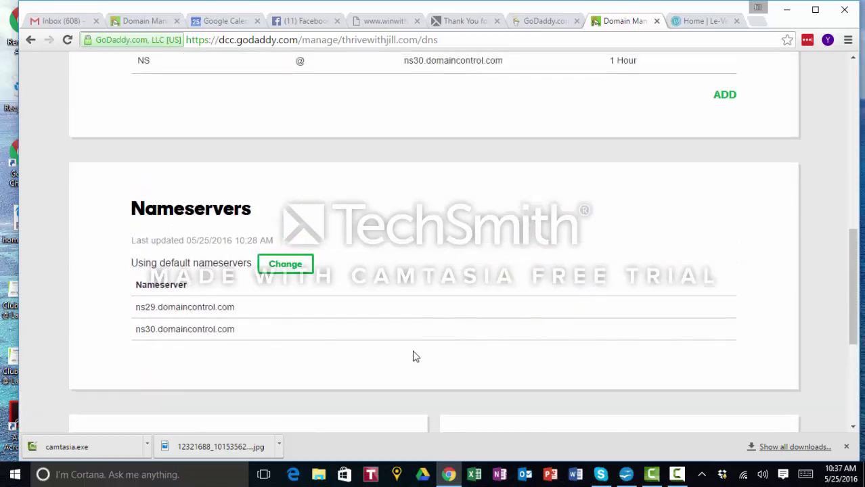
{"action": "scroll", "coordinate": [414, 356], "scroll_direction": "up", "scroll_amount": 1}
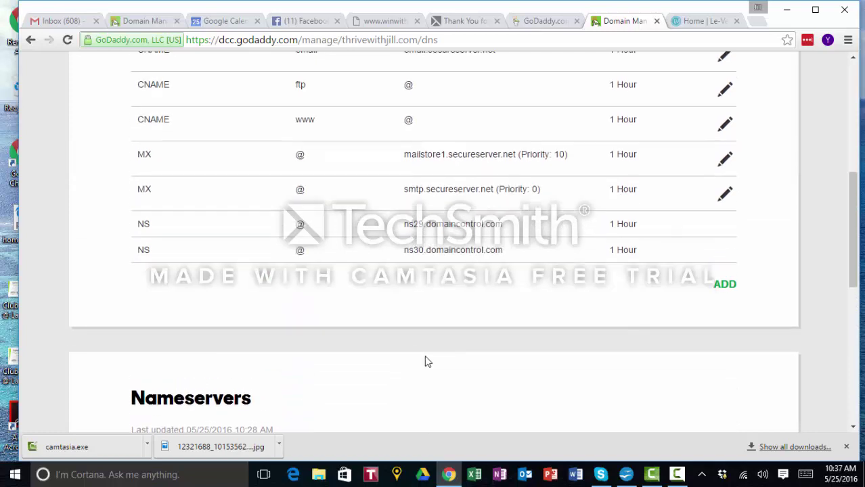